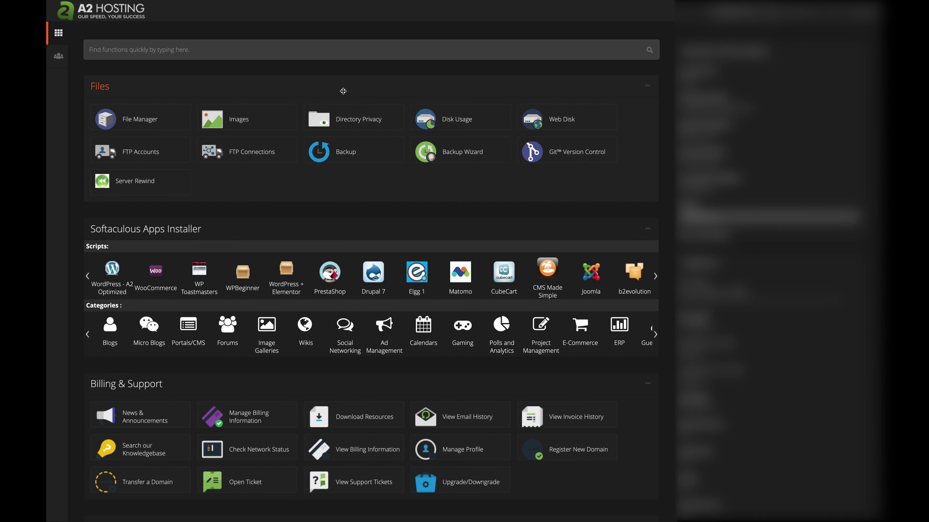
Scroll the cPanel dashboard down to the Software section to reach Setup Node.js App.
{"action": "scroll", "coordinate": [343, 91], "scroll_direction": "down", "scroll_amount": 12}
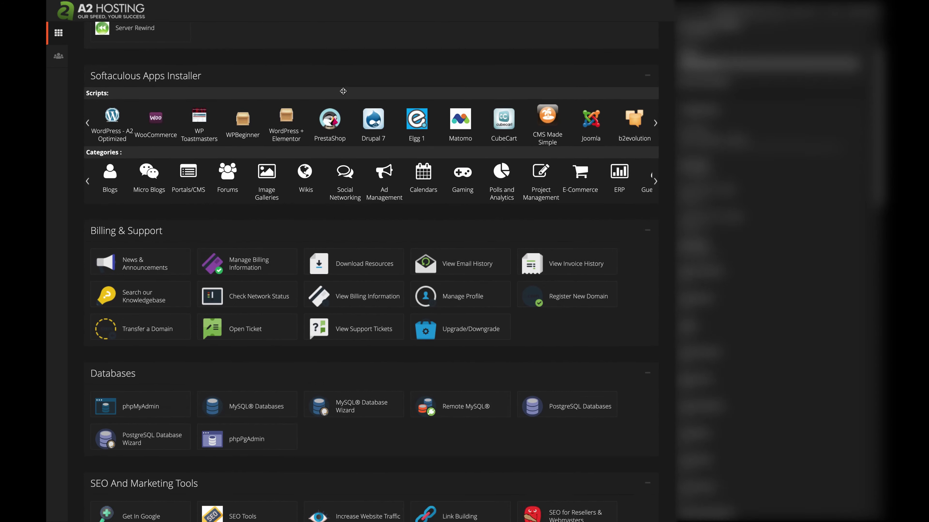
{"action": "scroll", "coordinate": [343, 94], "scroll_direction": "down", "scroll_amount": 8}
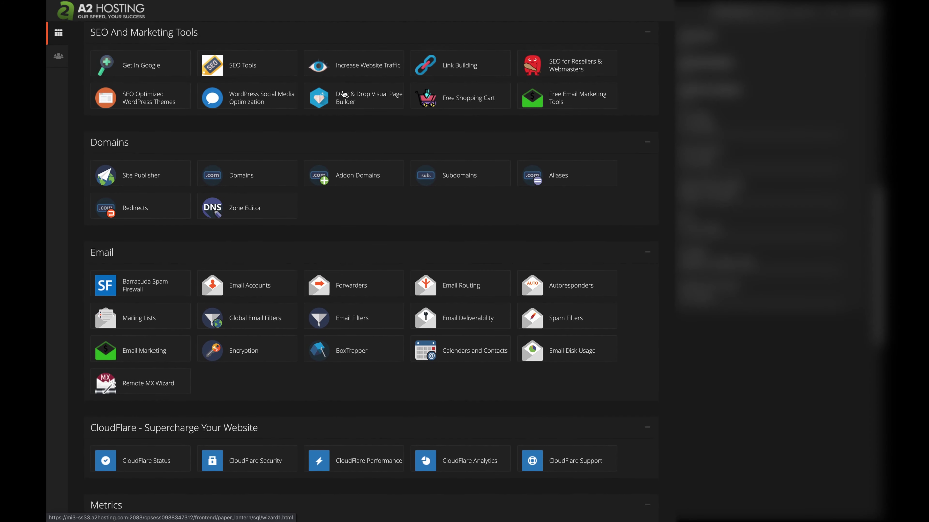
{"action": "scroll", "coordinate": [344, 94], "scroll_direction": "down", "scroll_amount": 5}
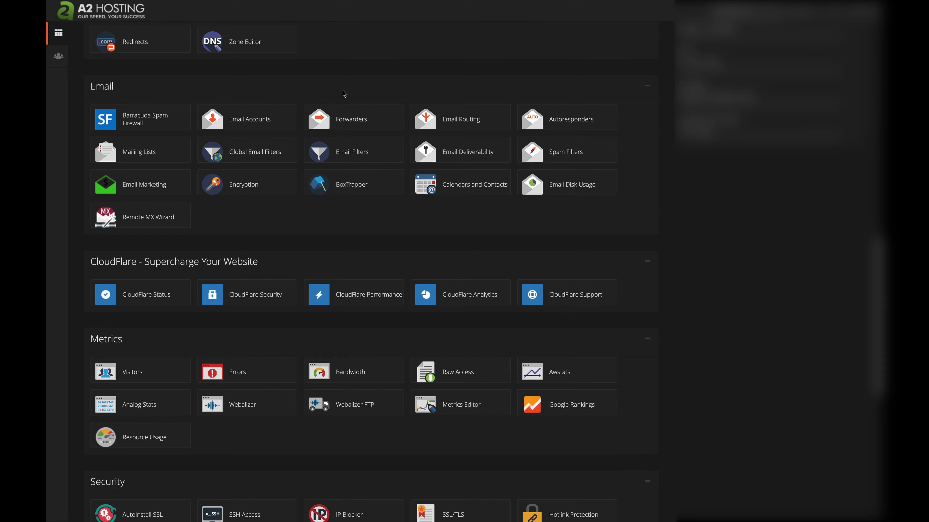
{"action": "scroll", "coordinate": [344, 94], "scroll_direction": "down", "scroll_amount": 7}
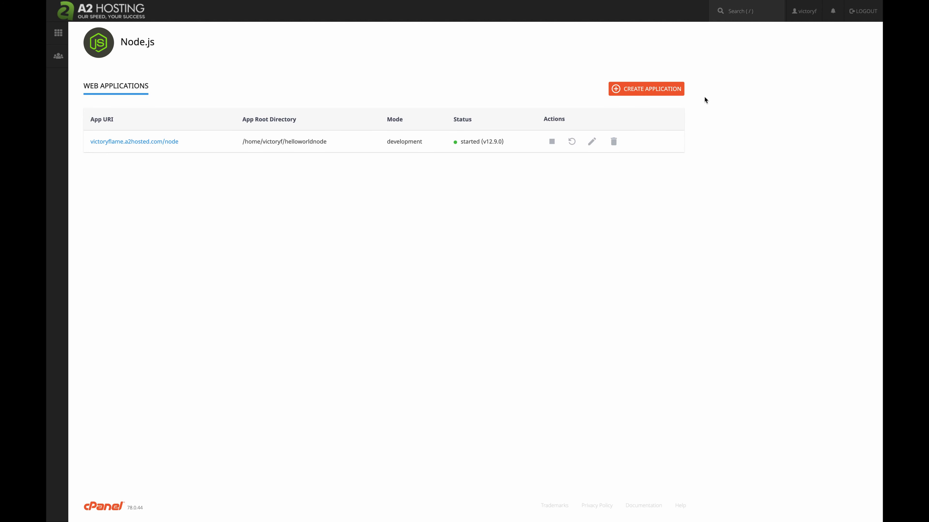
Begin a new Node.js application and select Node.js version 12.9.0.
{"action": "left_click", "coordinate": [648, 92]}
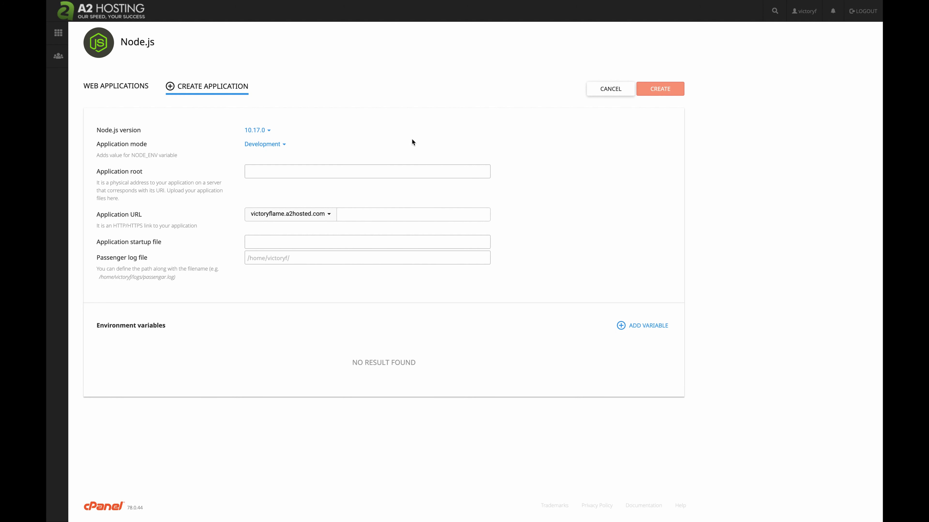
{"action": "left_click", "coordinate": [270, 131]}
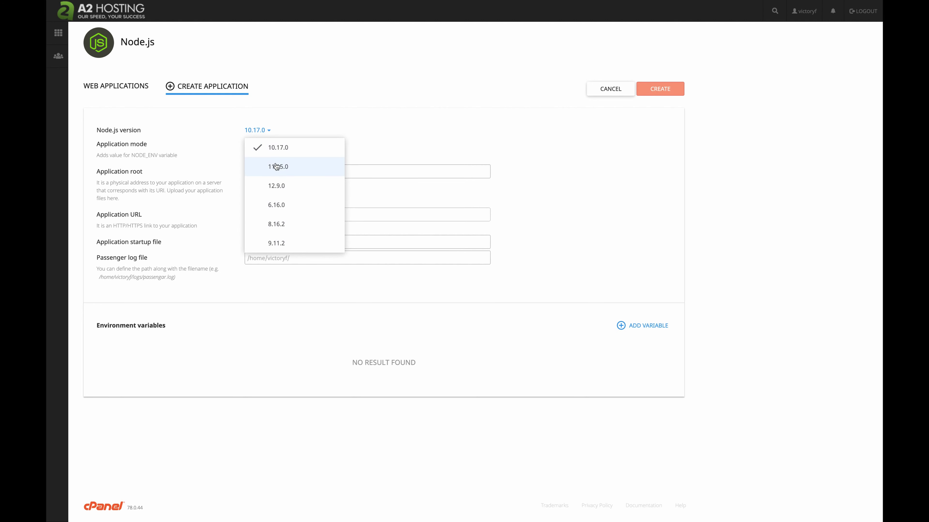
{"action": "left_click", "coordinate": [299, 188]}
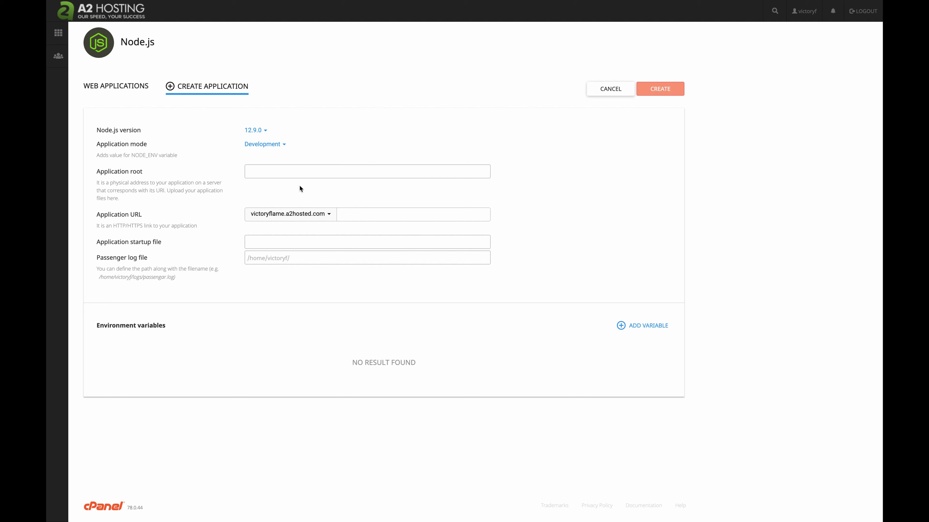
Create the app with application root A2Nodejs and application URL path a2nodejs.
{"action": "left_click", "coordinate": [290, 173]}
{"action": "type", "text": "A"}
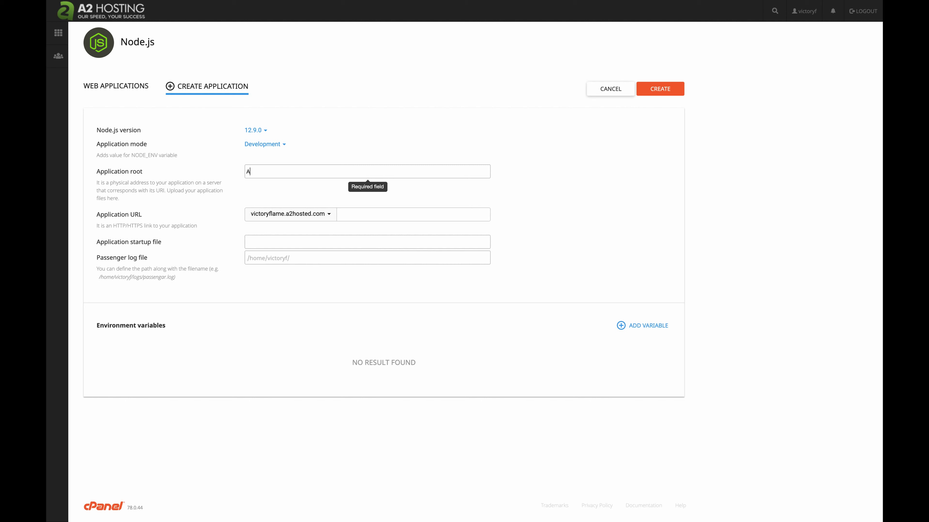
{"action": "type", "text": "2Nodesjjs"}
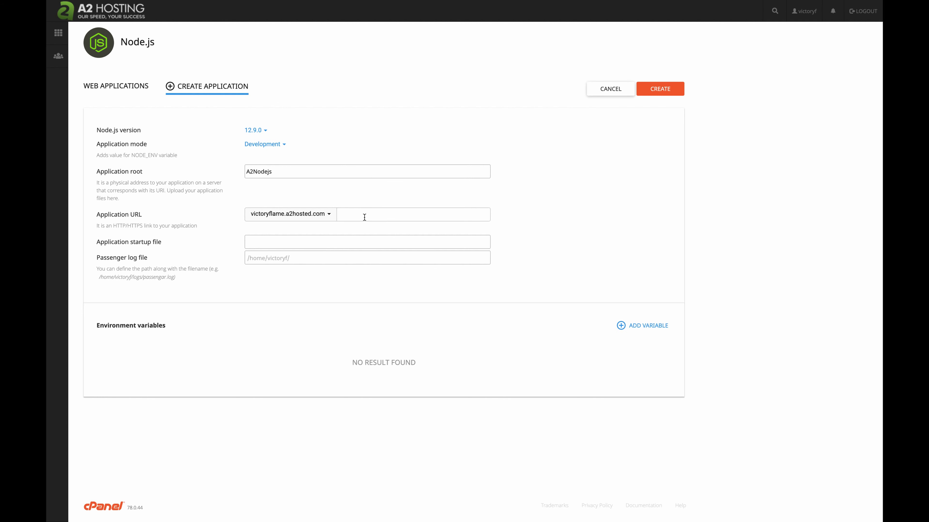
{"action": "type", "text": "a2n"}
{"action": "key", "text": "BackSpace"}
{"action": "key", "text": "BackSpace"}
{"action": "type", "text": "2node"}
{"action": "type", "text": "ejs"}
{"action": "left_click", "coordinate": [350, 242]}
{"action": "left_click", "coordinate": [654, 89]}
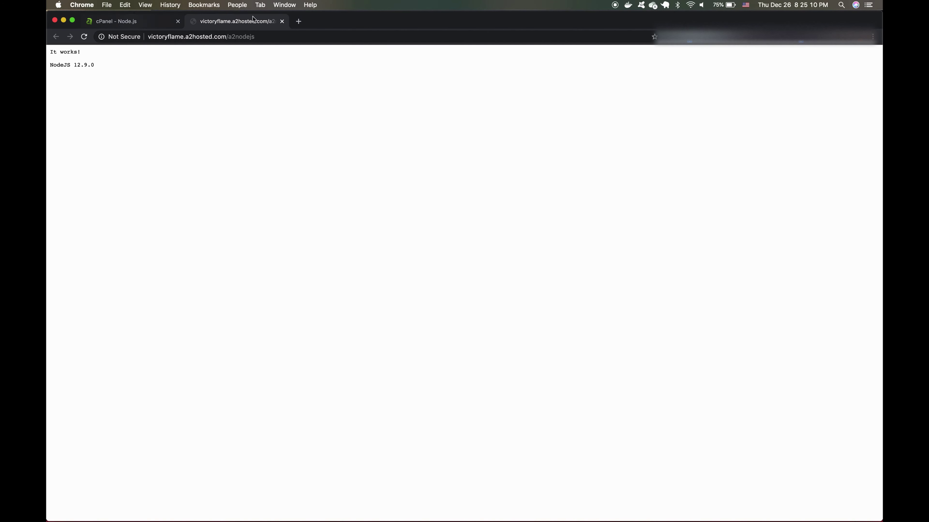
Close the app tab and open File Manager from the cPanel home.
{"action": "left_click", "coordinate": [282, 21]}
{"action": "left_click", "coordinate": [58, 81]}
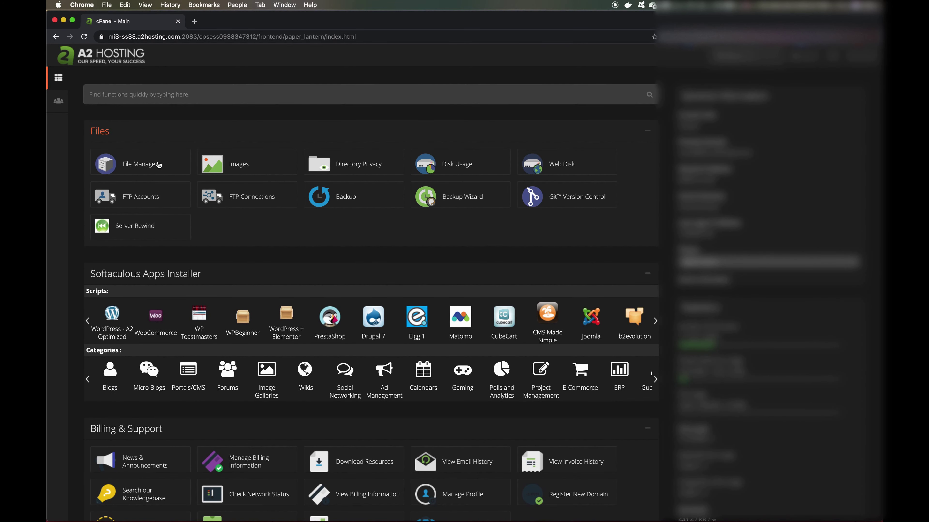
{"action": "left_click", "coordinate": [153, 164]}
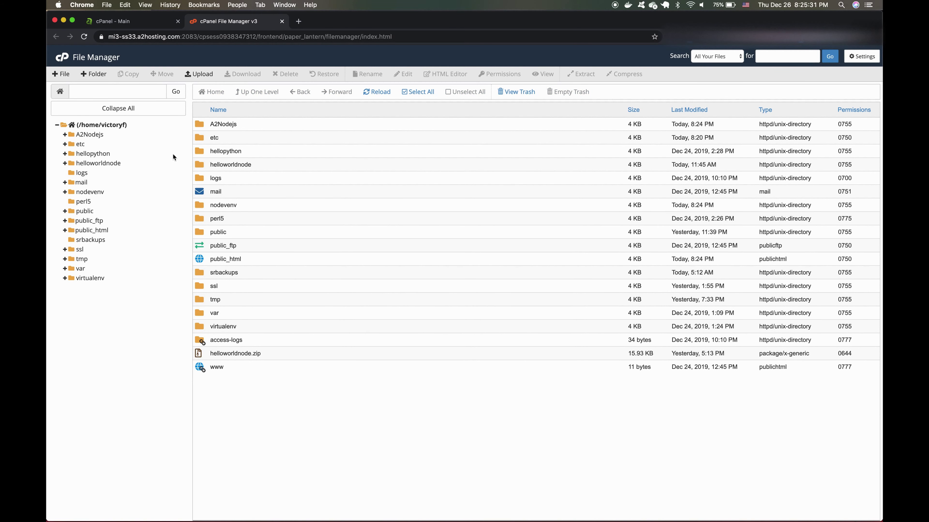
Open the A2Nodejs folder and view the source of app.js, then close the preview.
{"action": "double_click", "coordinate": [247, 124]}
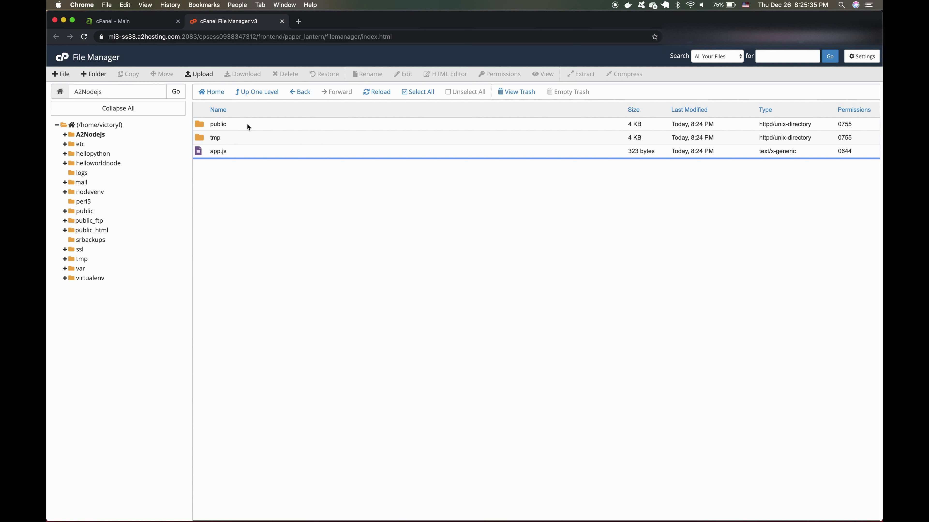
{"action": "right_click", "coordinate": [247, 153]}
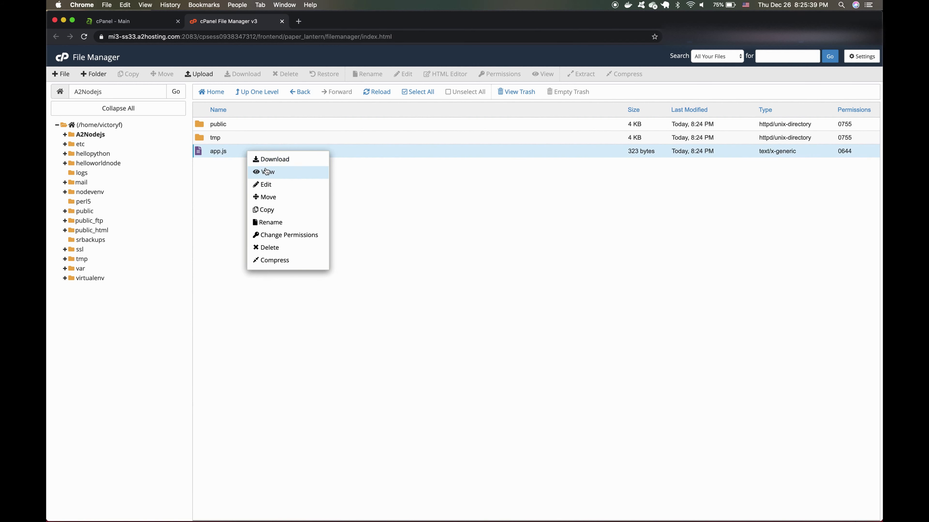
{"action": "left_click", "coordinate": [270, 175]}
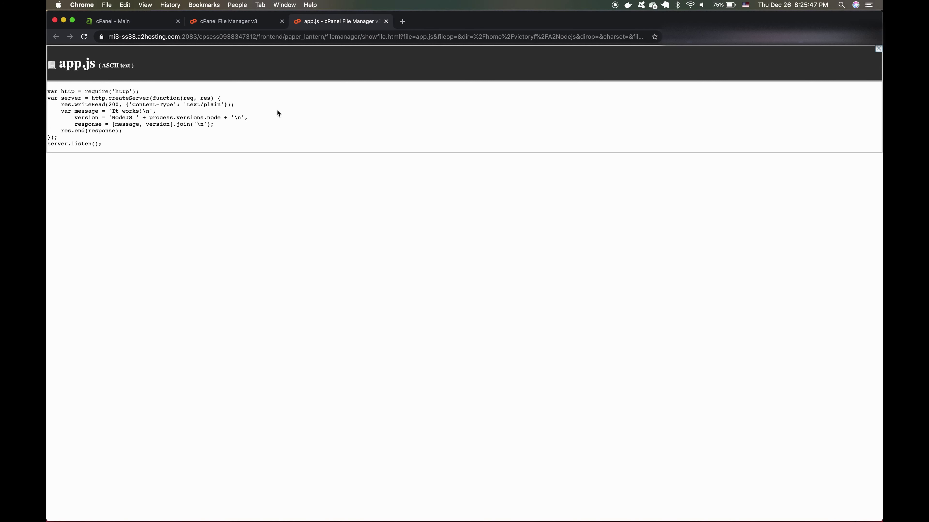
{"action": "left_click", "coordinate": [386, 21]}
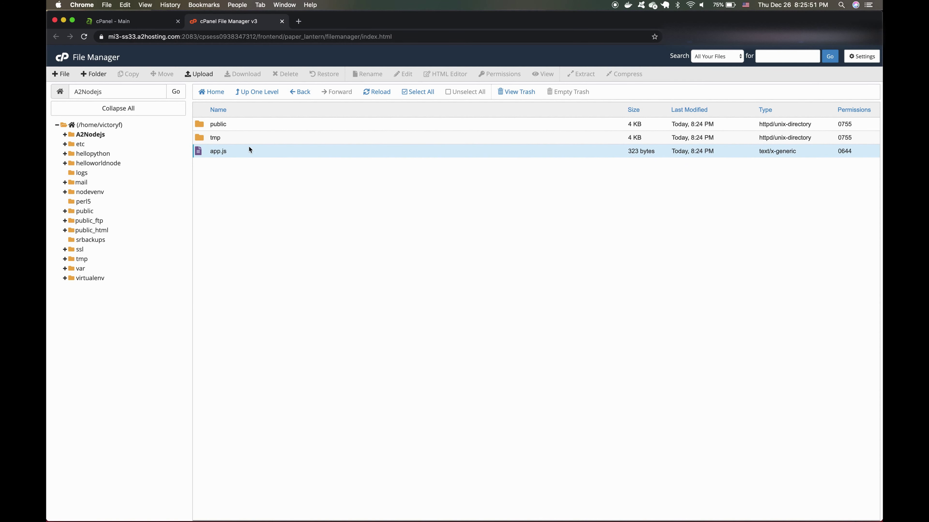
Open app.js in the File Manager code editor.
{"action": "right_click", "coordinate": [243, 153]}
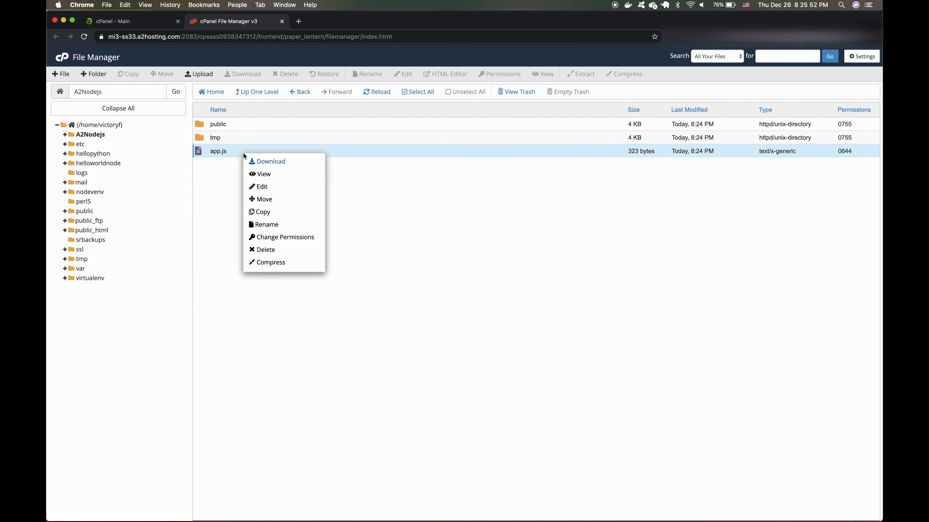
{"action": "left_click", "coordinate": [265, 187]}
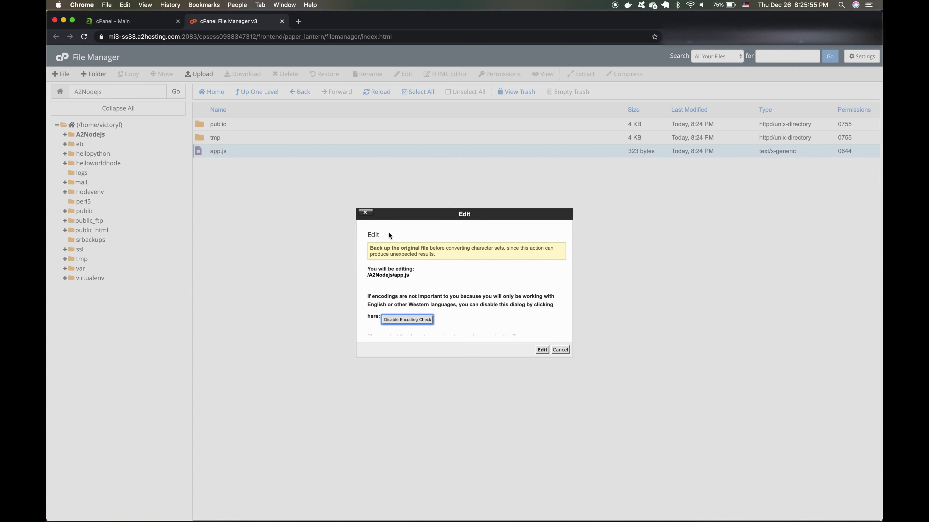
{"action": "scroll", "coordinate": [496, 312], "scroll_direction": "down", "scroll_amount": 3}
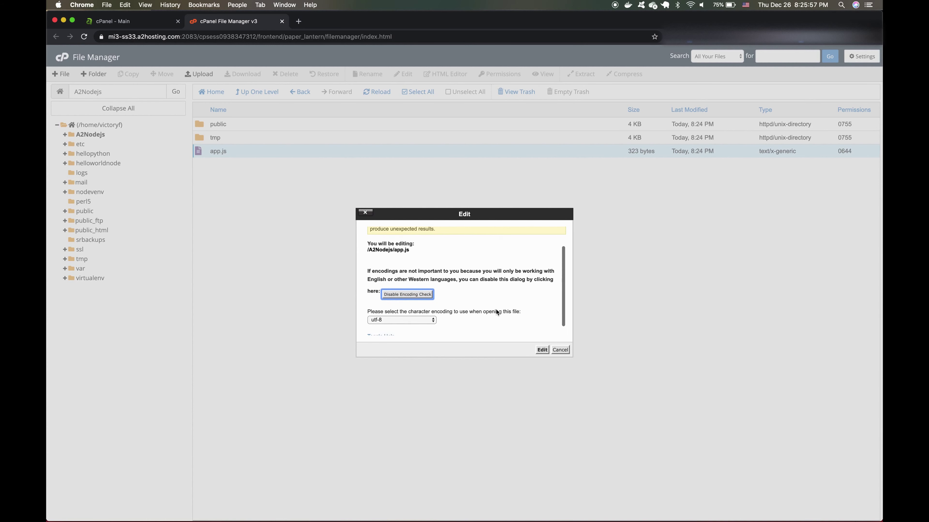
{"action": "left_click", "coordinate": [542, 350]}
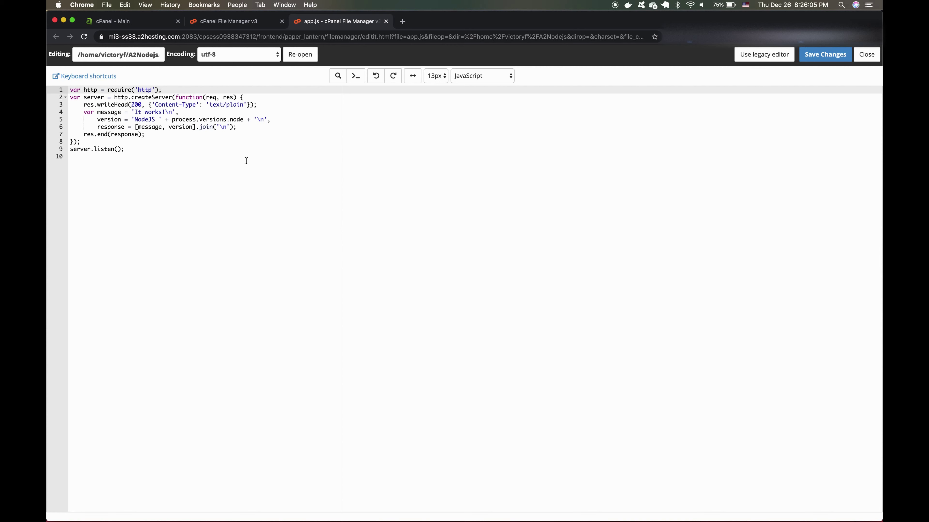
Replace 'It works!' with 'Welcome to Victoryflame!!!!!!' and save app.js.
{"action": "left_click", "coordinate": [142, 112]}
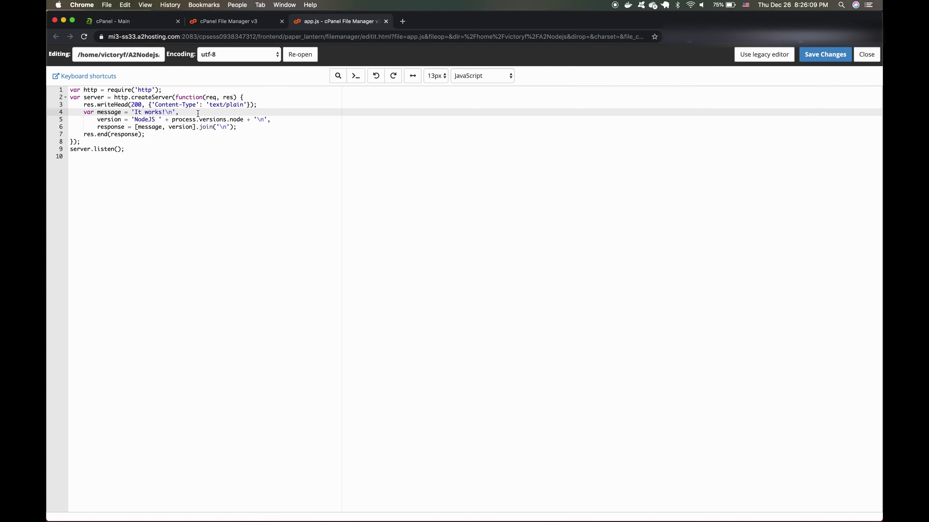
{"action": "key", "text": "BackSpace"}
{"action": "key", "text": "BackSpace"}
{"action": "key", "text": "BackSpace"}
{"action": "key", "text": "BackSpace"}
{"action": "key", "text": "BackSpace"}
{"action": "key", "text": "BackSpace"}
{"action": "key", "text": "BackSpace"}
{"action": "key", "text": "BackSpace"}
{"action": "key", "text": "BackSpace"}
{"action": "type", "text": "Welcome to Victoryfa"}
{"action": "key", "text": "BackSpace"}
{"action": "type", "text": "lame!!!!!!!"}
{"action": "left_click", "coordinate": [809, 59]}
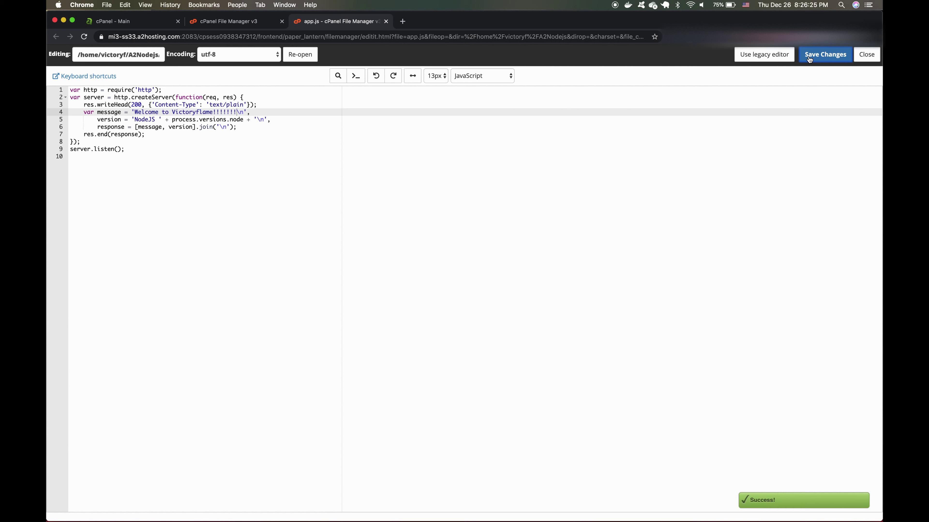
Close the editor and return to the Node.js applications page via Setup Node.js App.
{"action": "left_click", "coordinate": [863, 55]}
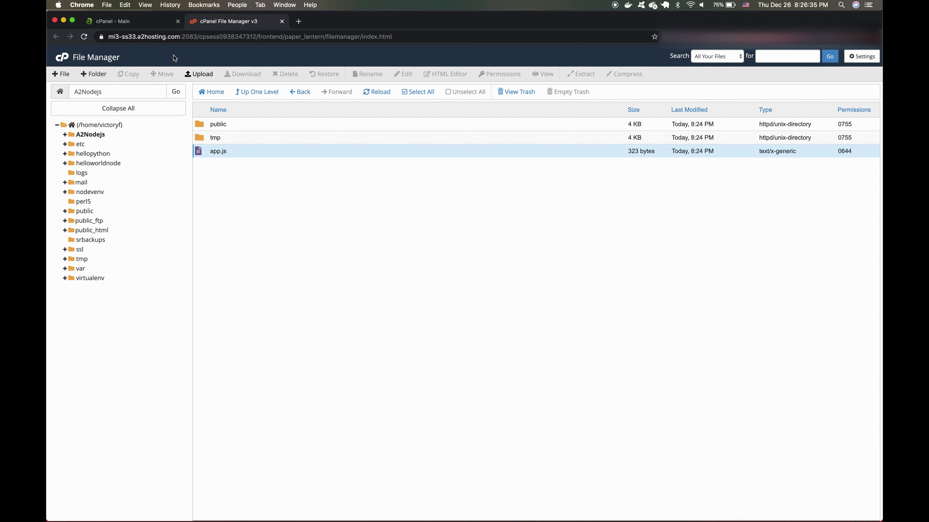
{"action": "left_click", "coordinate": [148, 22]}
{"action": "scroll", "coordinate": [333, 194], "scroll_direction": "down", "scroll_amount": 5}
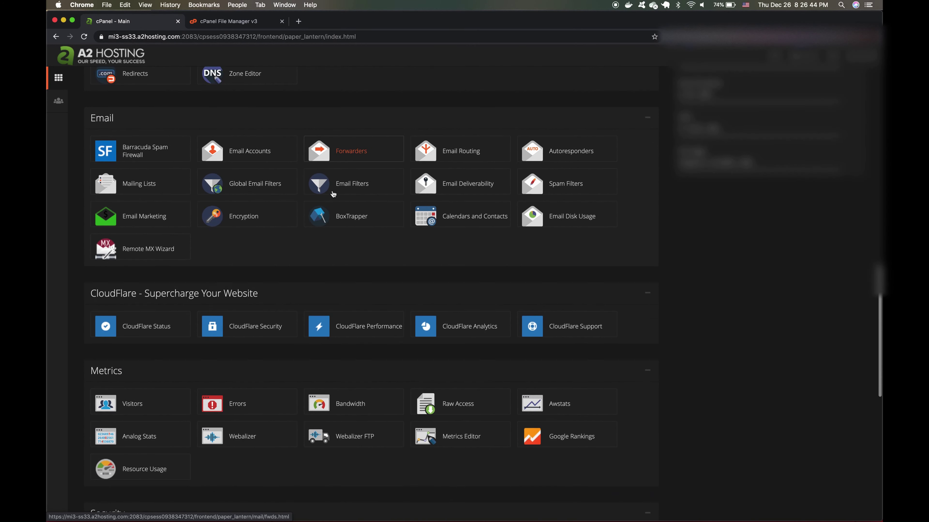
{"action": "scroll", "coordinate": [333, 194], "scroll_direction": "down", "scroll_amount": 7}
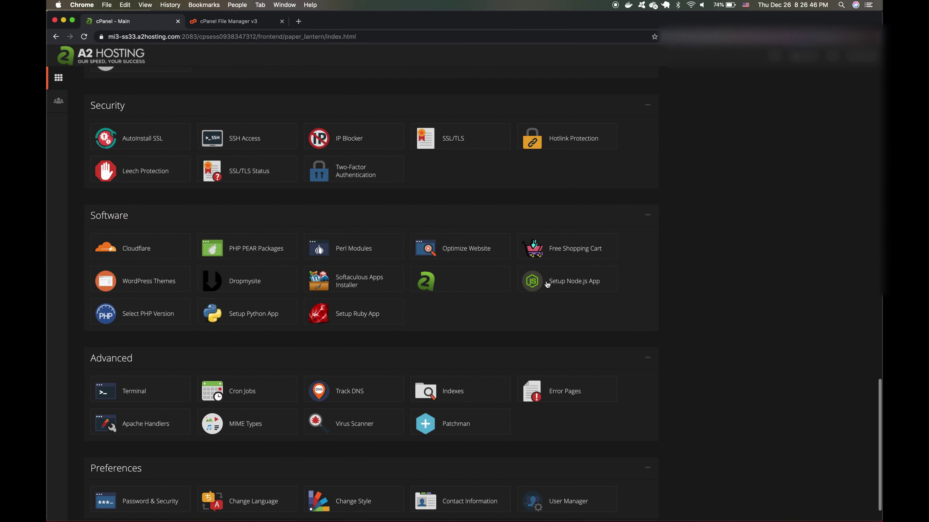
{"action": "left_click", "coordinate": [547, 285]}
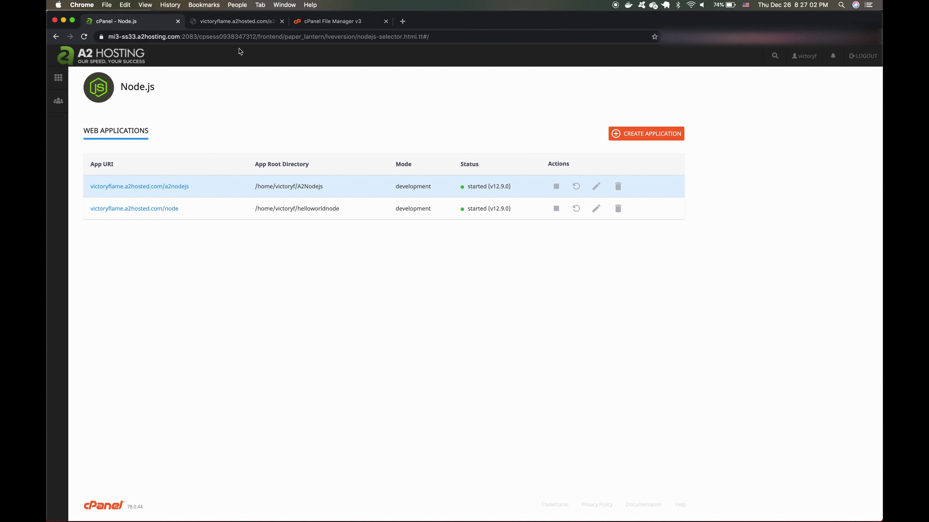
Restart the A2Nodejs application using the Restart action in its row.
{"action": "left_click", "coordinate": [577, 187]}
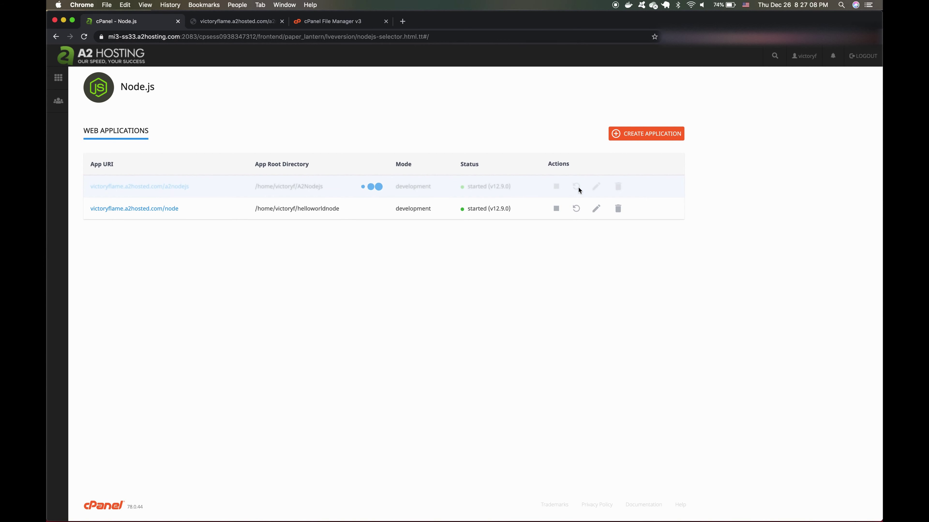